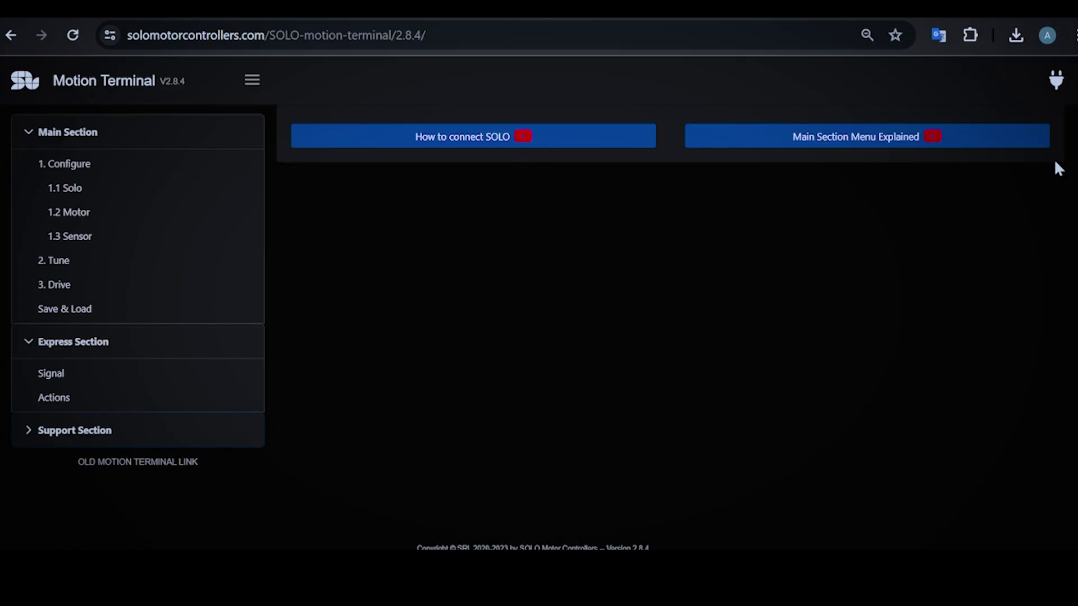
Step: Connect the SOLO motor controller through the Virtual COM Port (COM3) serial port
click(1055, 84)
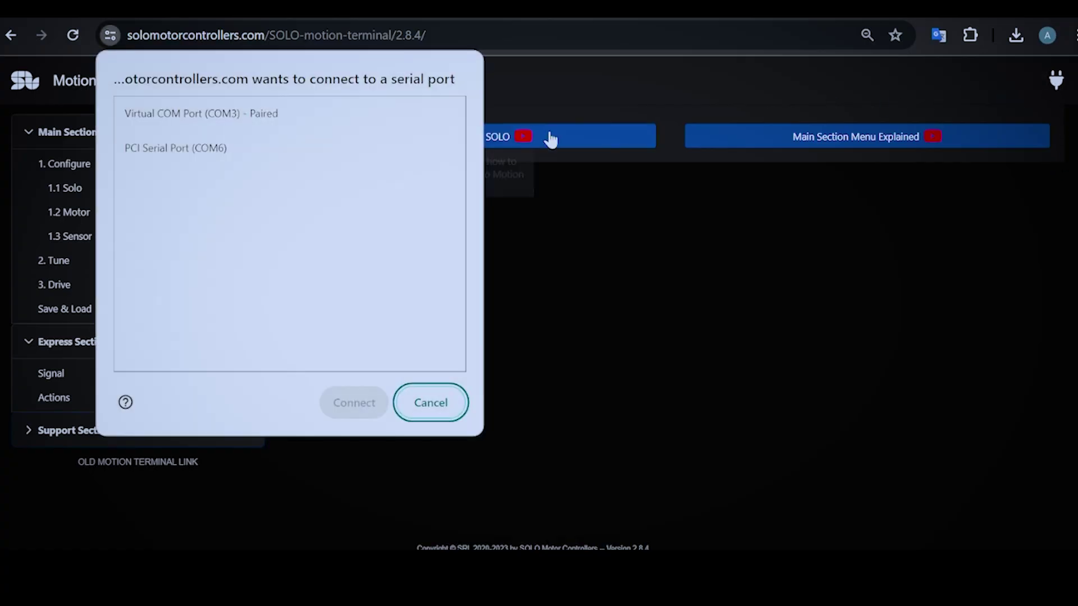
click(335, 122)
click(344, 405)
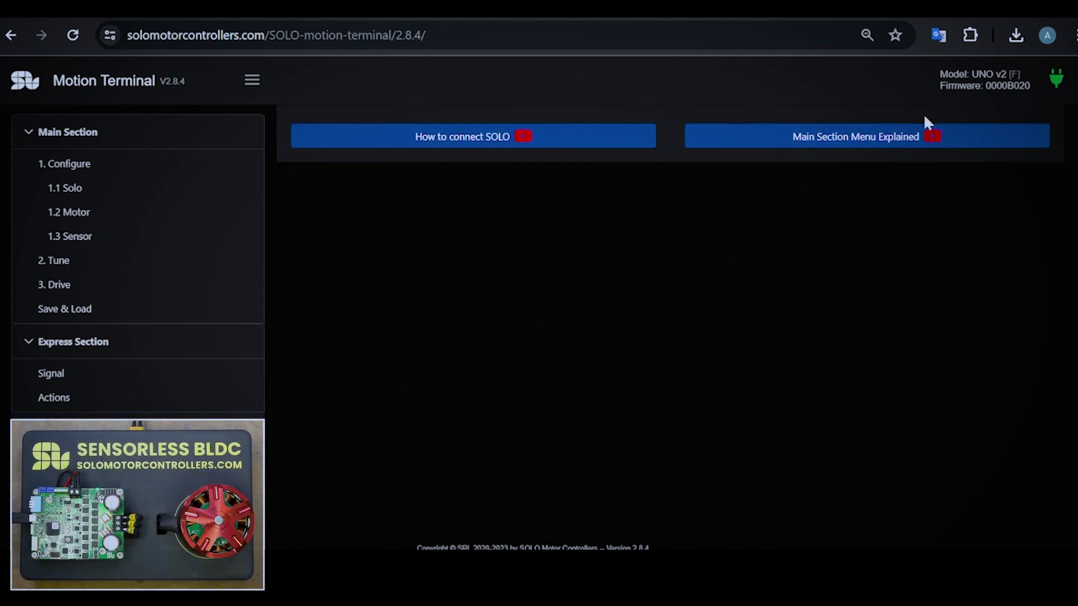
Step: Open the Actions page of the Express Section and check the available motor type options, keeping BLDC-PMSM
click(70, 401)
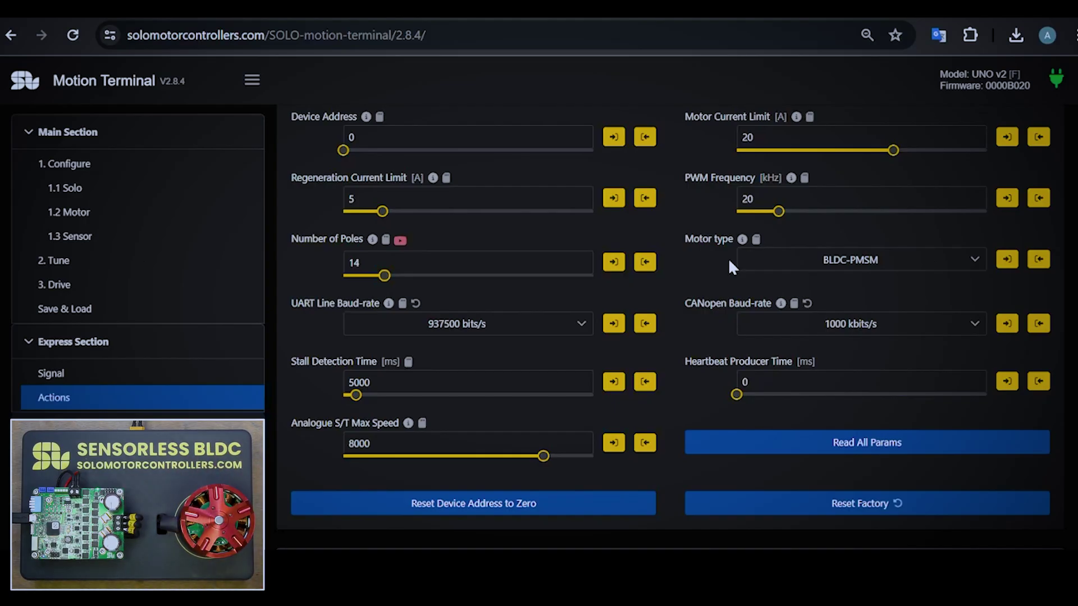
click(786, 267)
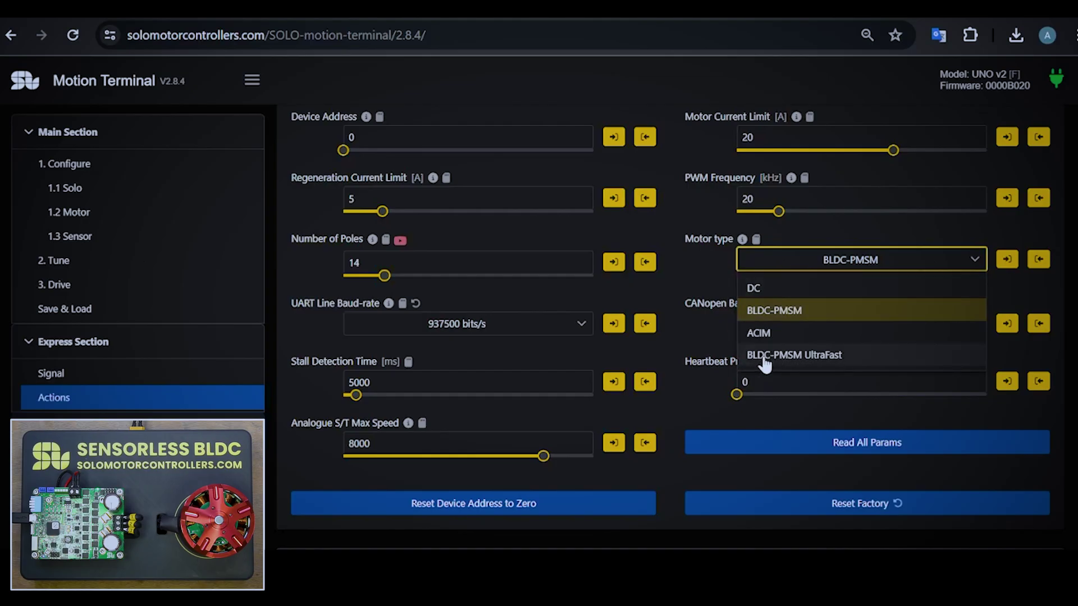
click(700, 288)
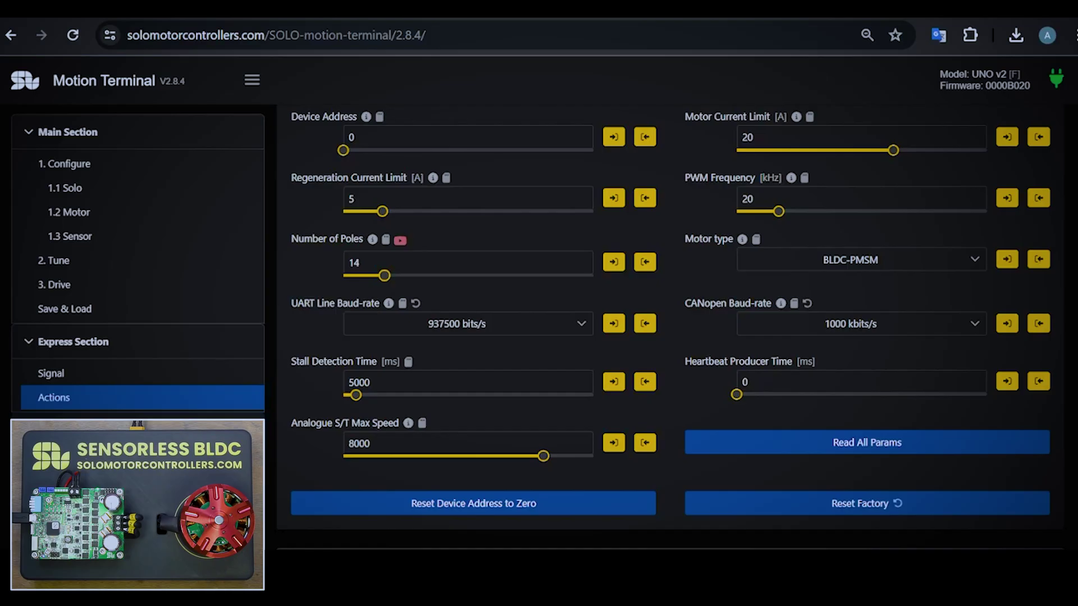
Step: Examine the Identifications values and the available Feedback Control Mode options, keeping SENSOR LESS ZERO SPEED V1.0
scroll(671, 326, down, 8)
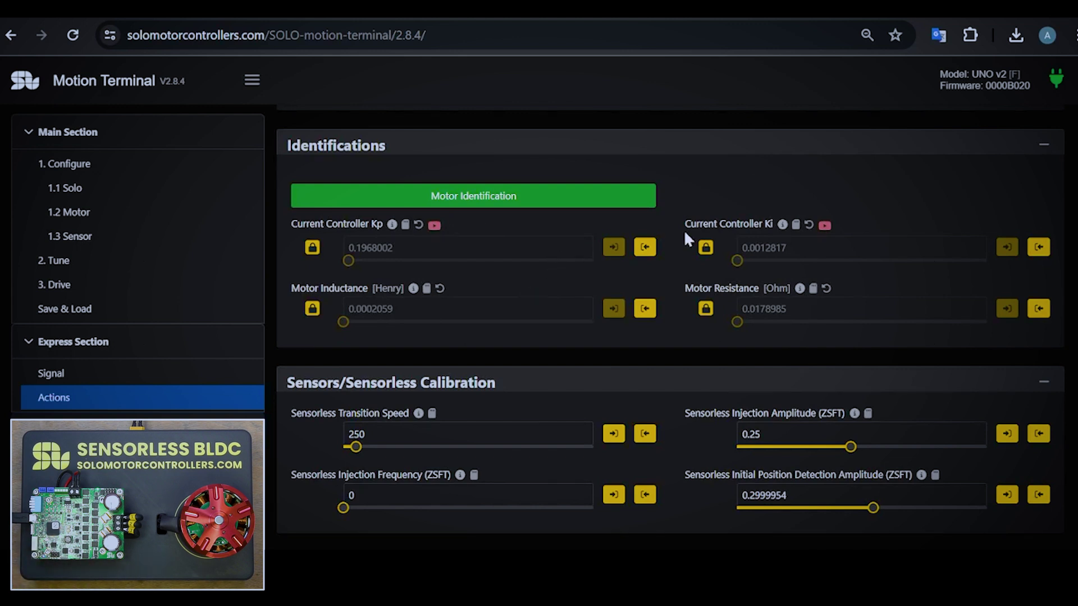
scroll(953, 313, down, 4)
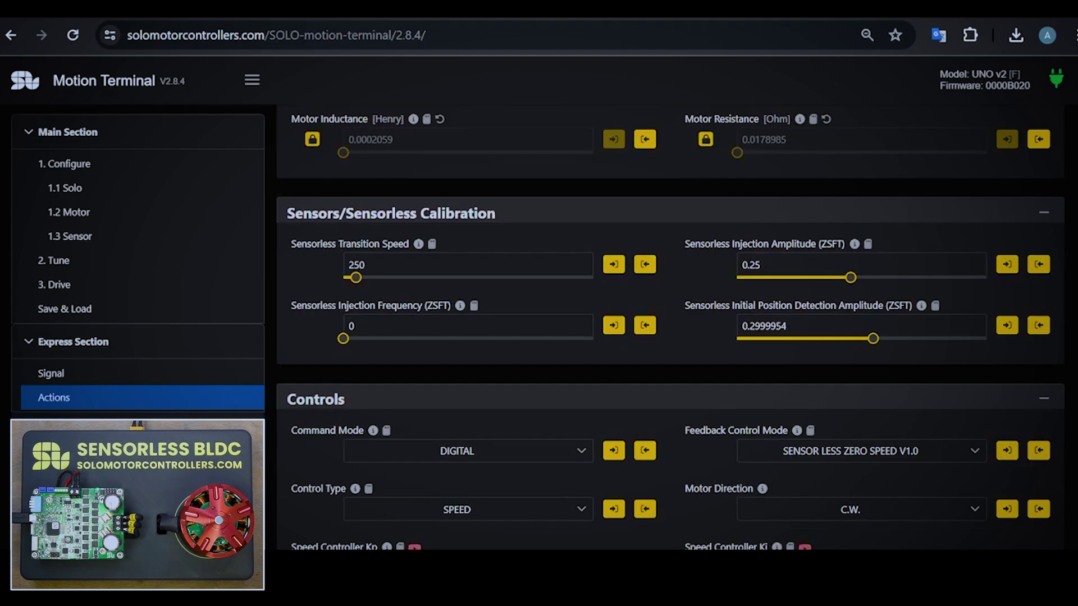
click(852, 383)
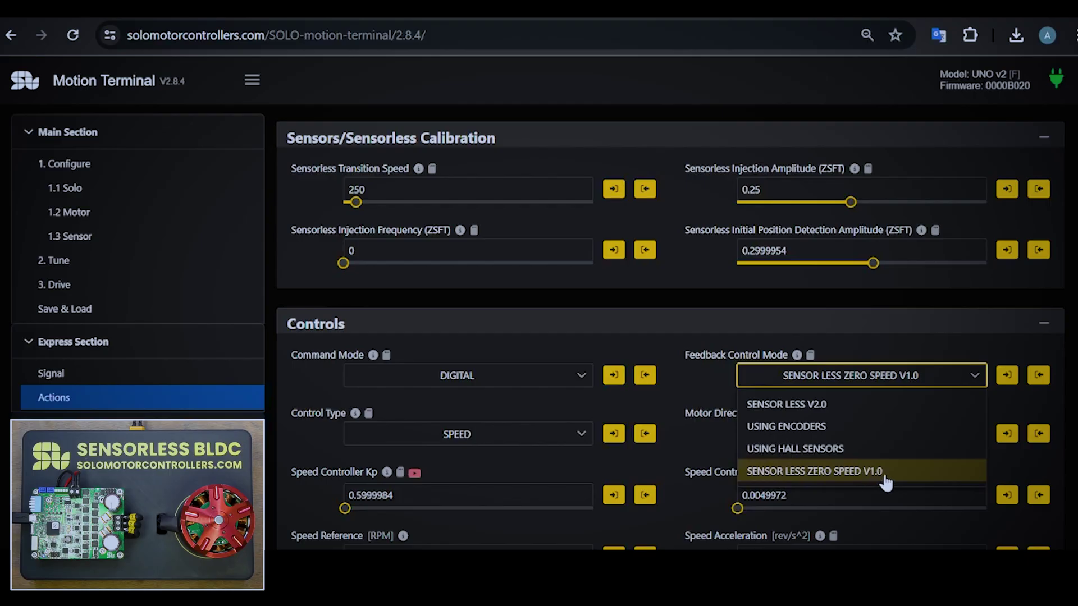
click(777, 315)
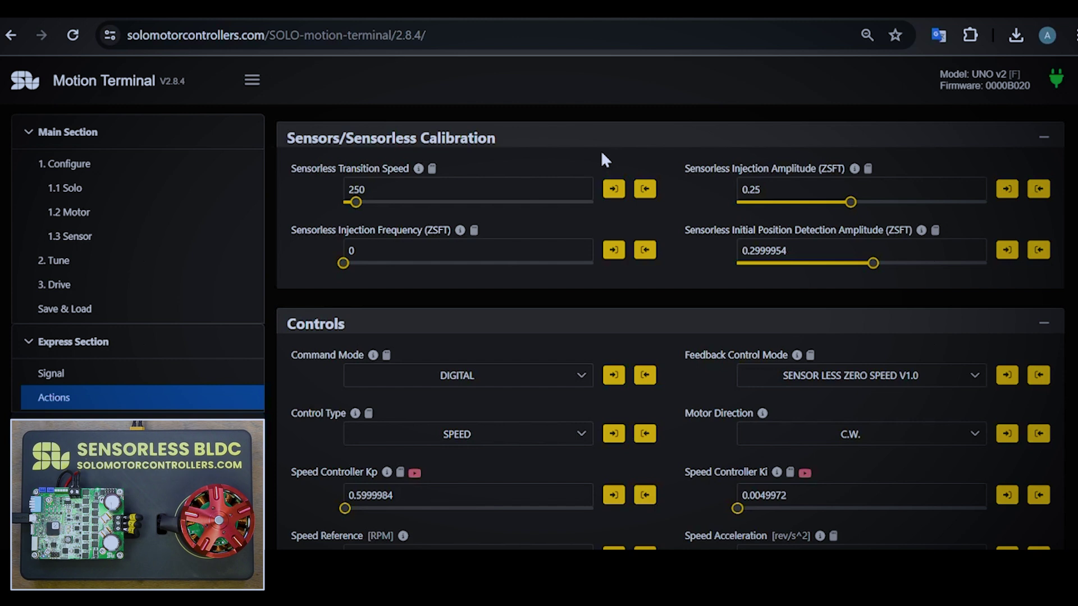
Step: Examine the Sensorless Transition Speed setting and the speed parameters in the Controls section
click(364, 189)
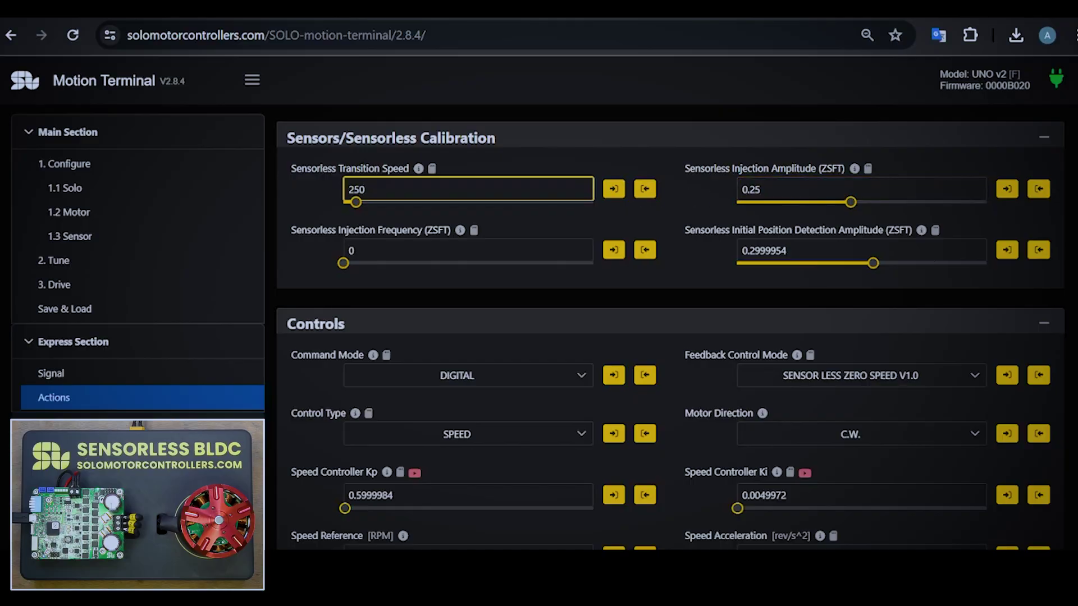
mouse_move(418, 168)
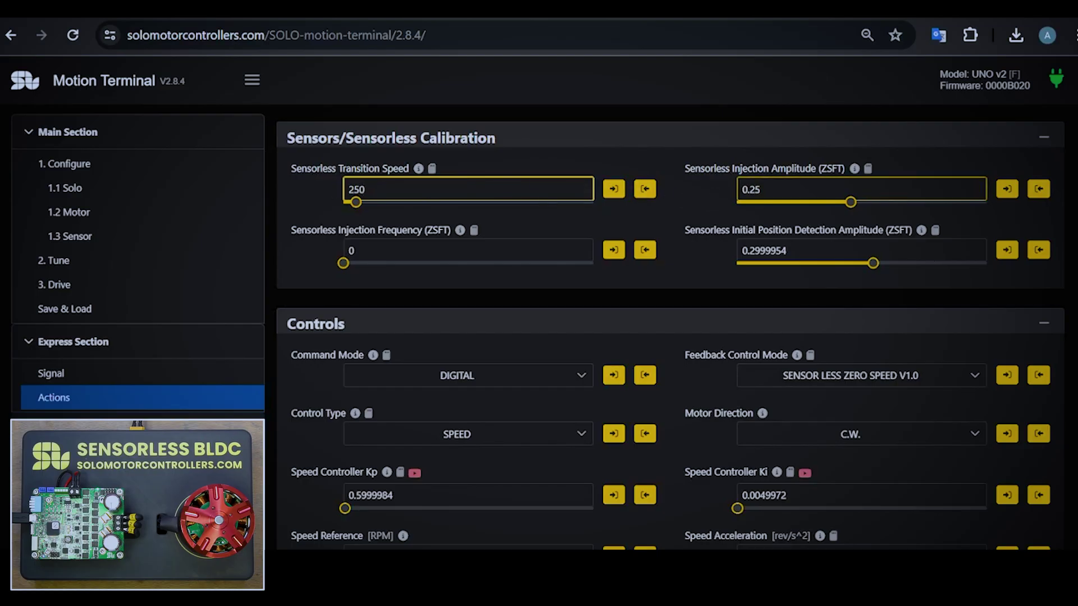
scroll(674, 278, down, 4)
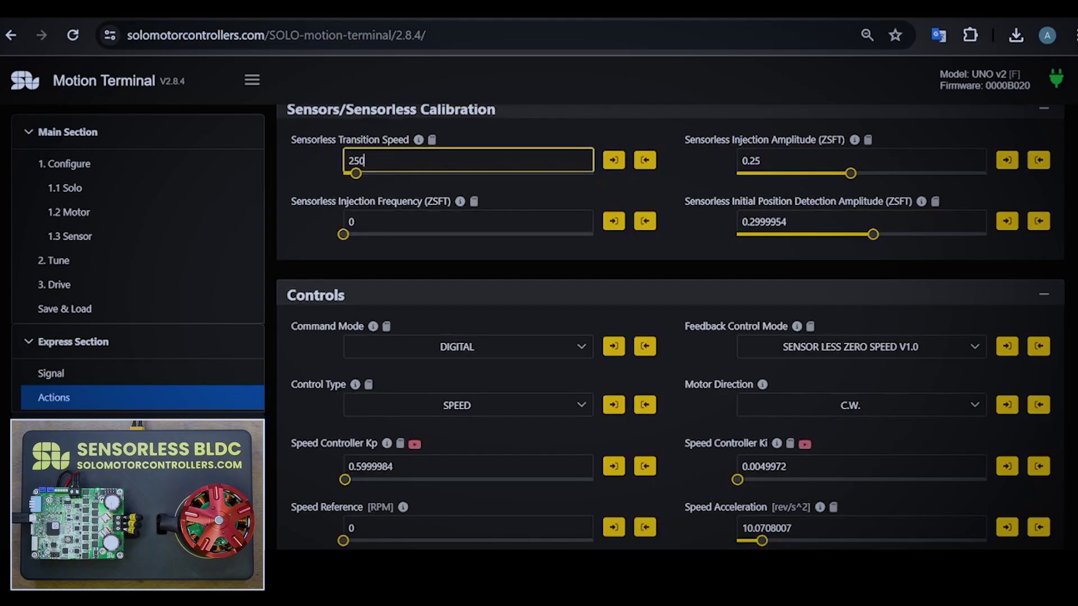
scroll(471, 308, down, 1)
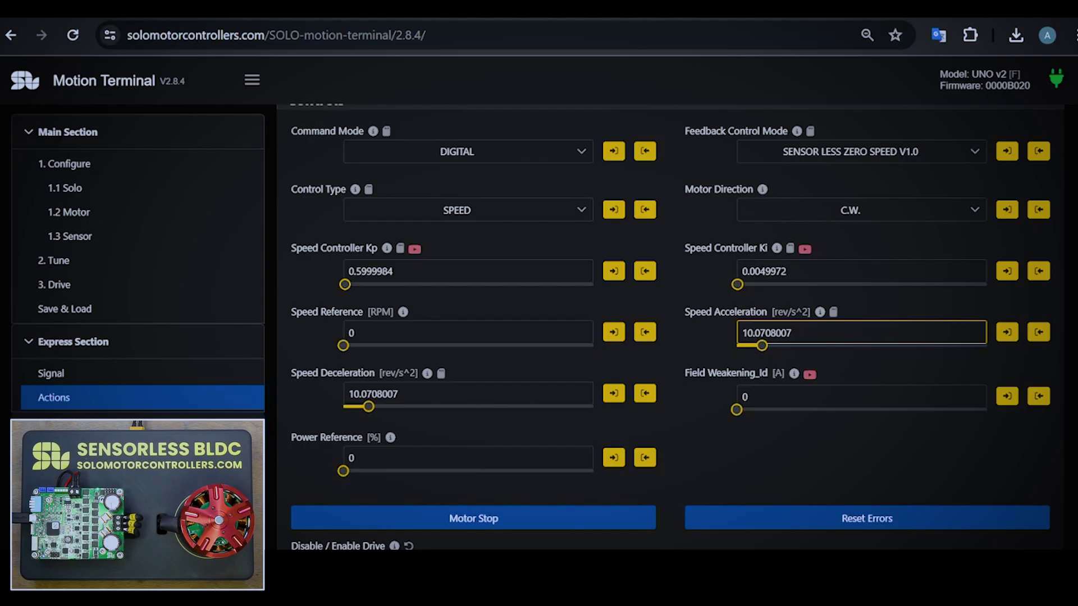
Step: Set the motor's speed reference to 50 RPM
click(538, 332)
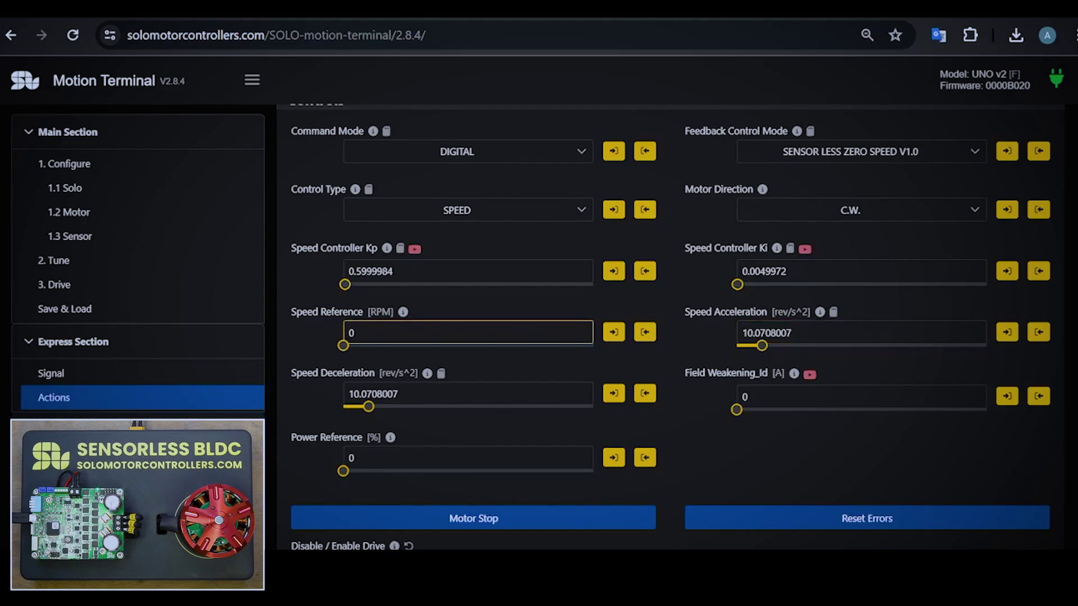
click(1044, 289)
click(538, 331)
double_click(538, 331)
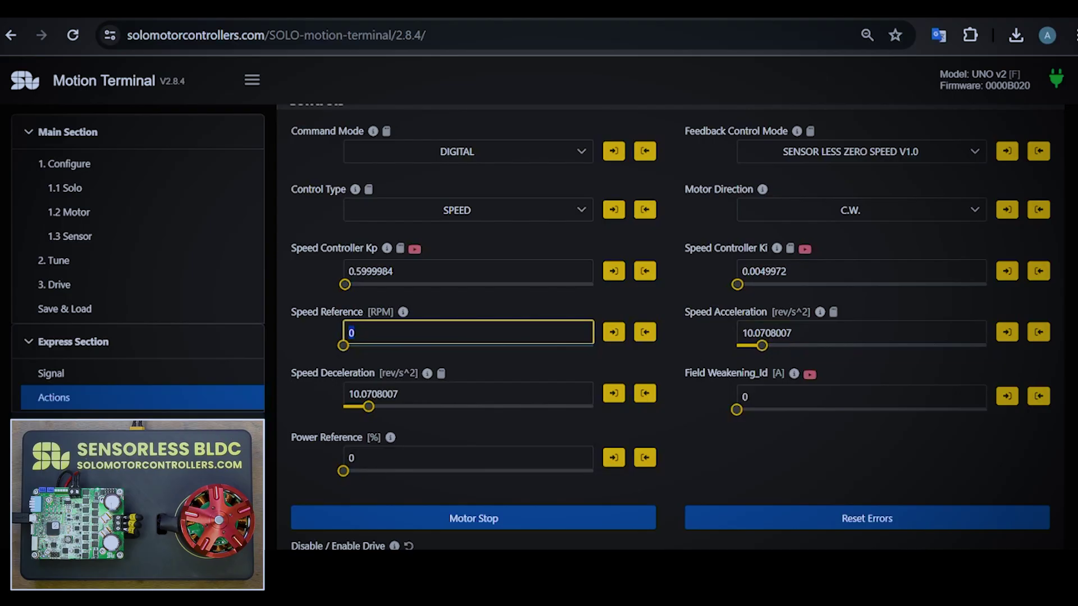
text(50)
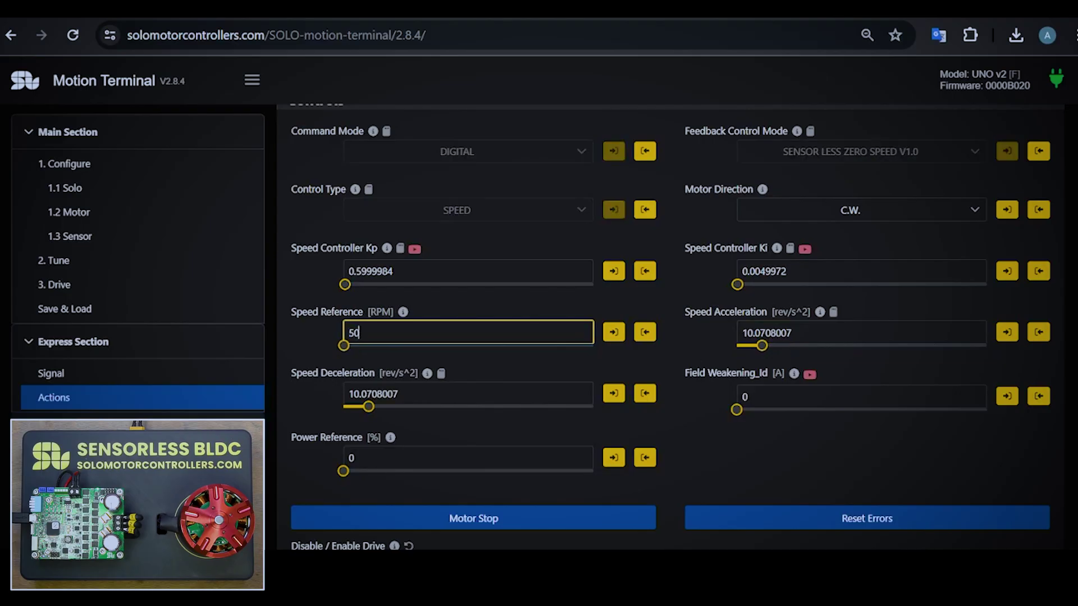
Step: Bring the motor to a stop and restart it with a speed reference of 50 RPM
scroll(668, 343, up, 1)
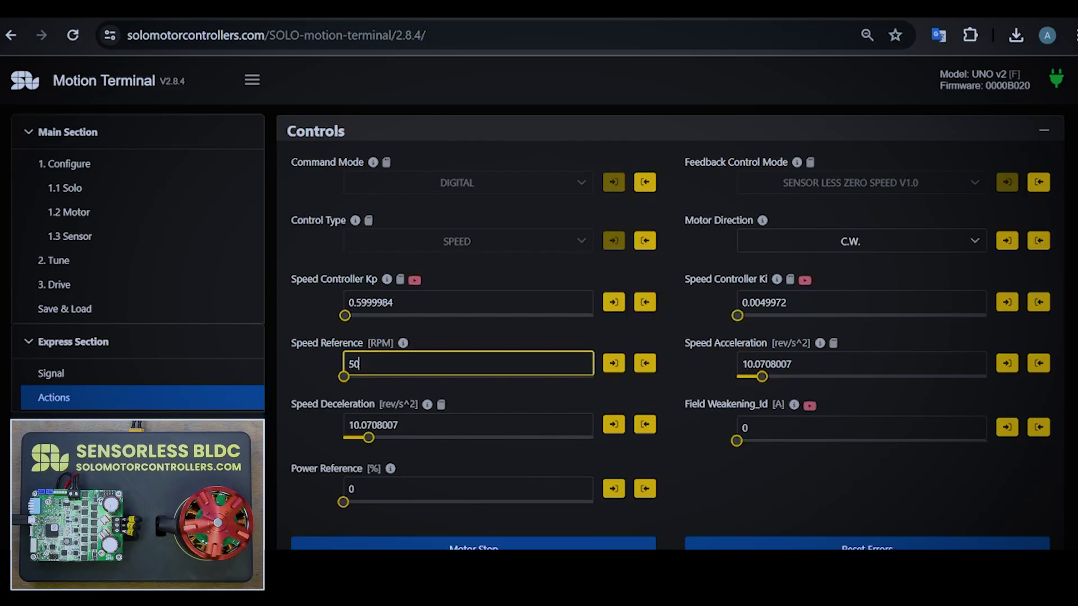
click(474, 545)
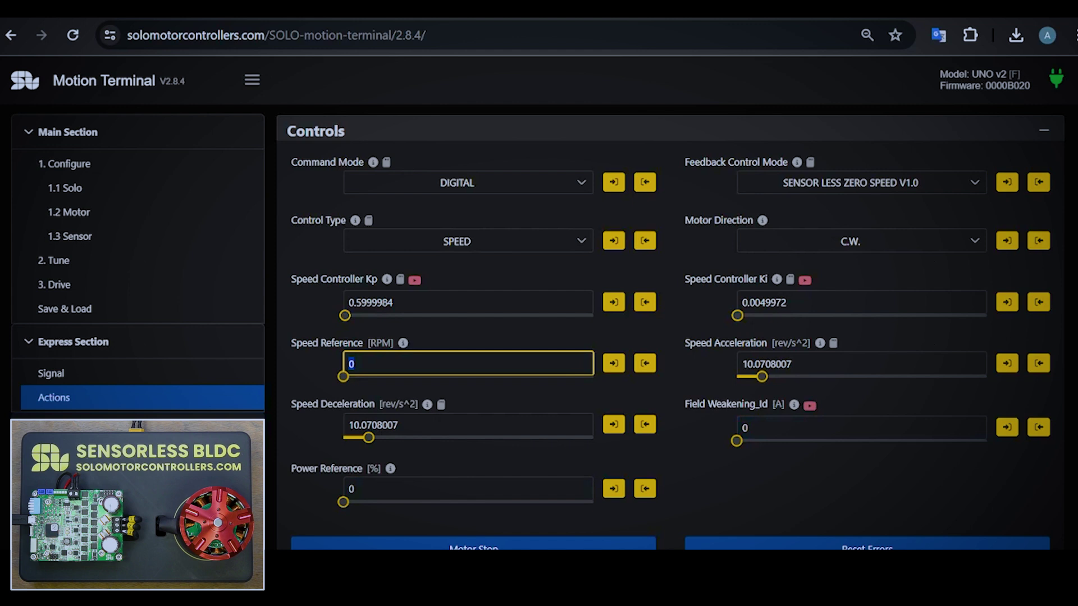
text(50)
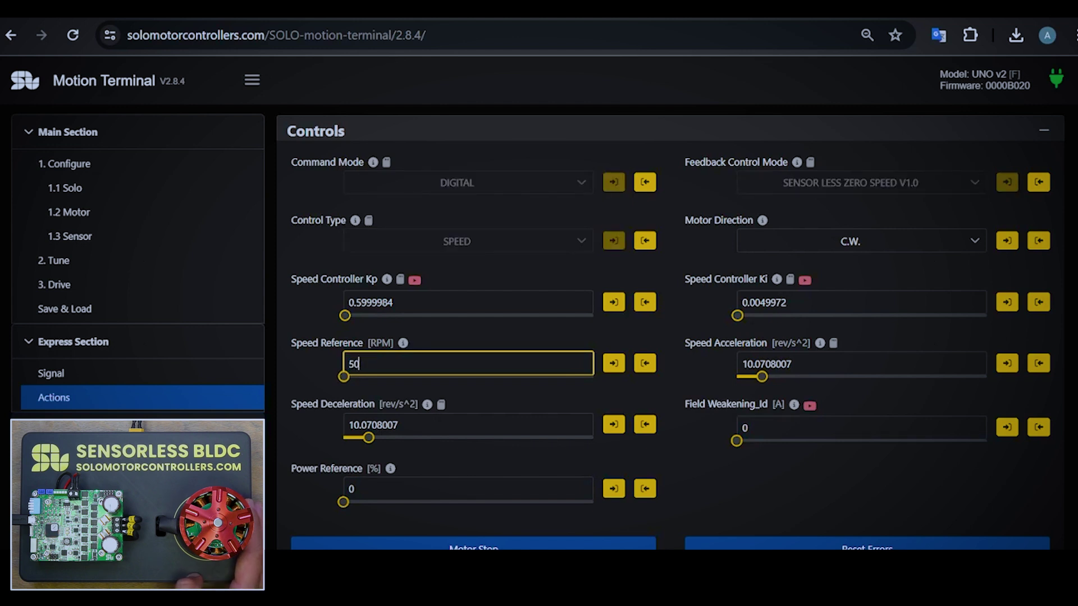
key(Return)
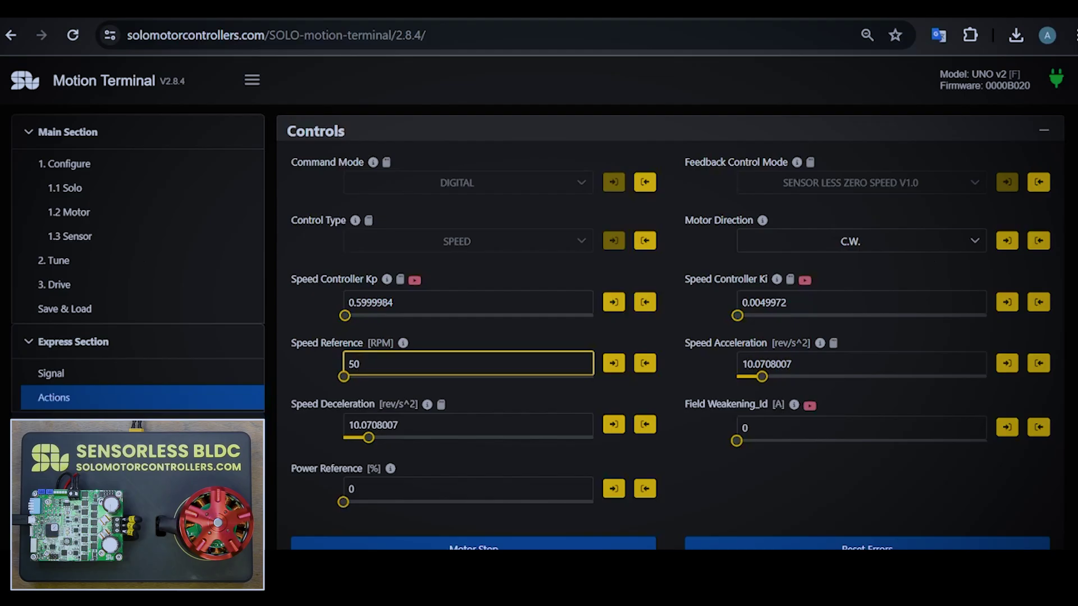
Step: Replace the speed reference with 100 RPM
key(BackSpace)
key(BackSpace)
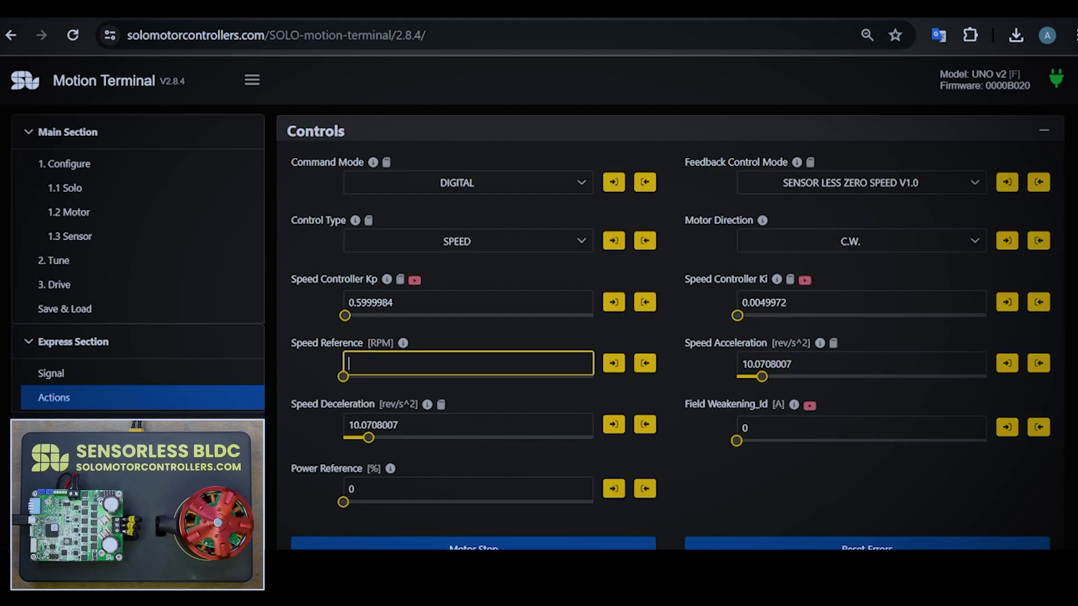
text(100)
Step: Raise the speed reference to 1000 RPM and apply it to the motor
key(ctrl+a)
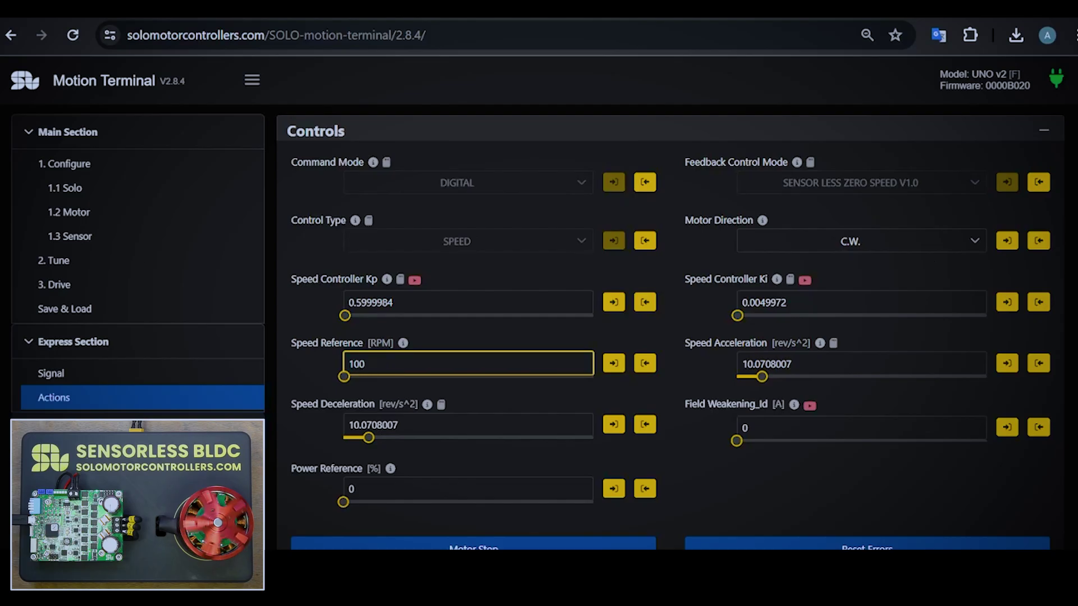
text(0)
key(Return)
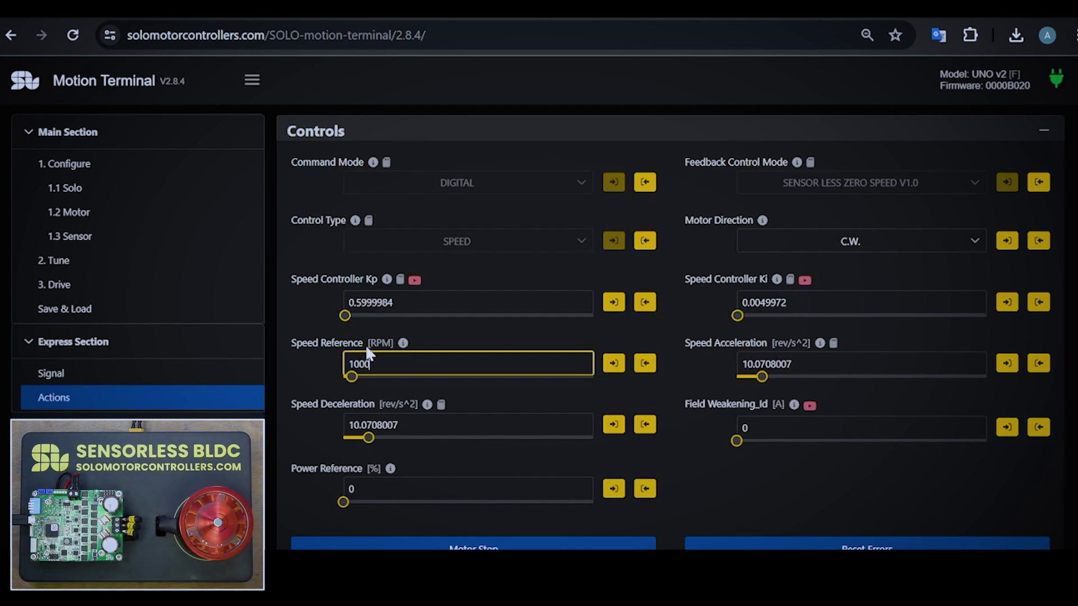
Step: Increase the speed reference to 2000 RPM and send it to the controller
drag(345, 364, 354, 364)
text(2)
key(Return)
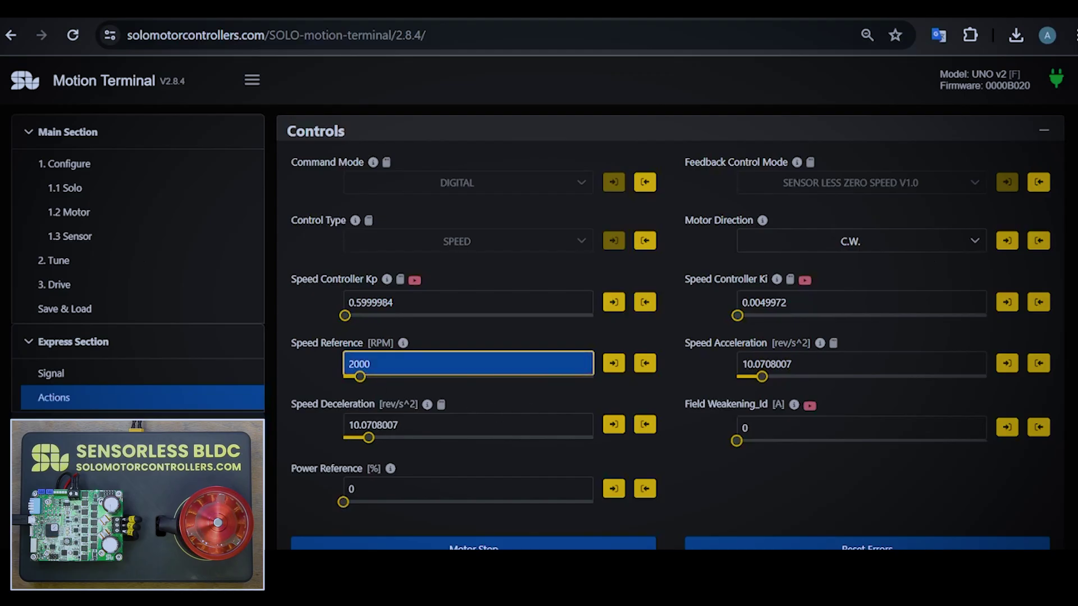
Step: Lower the speed reference to 1000 RPM while the motor is running
click(350, 363)
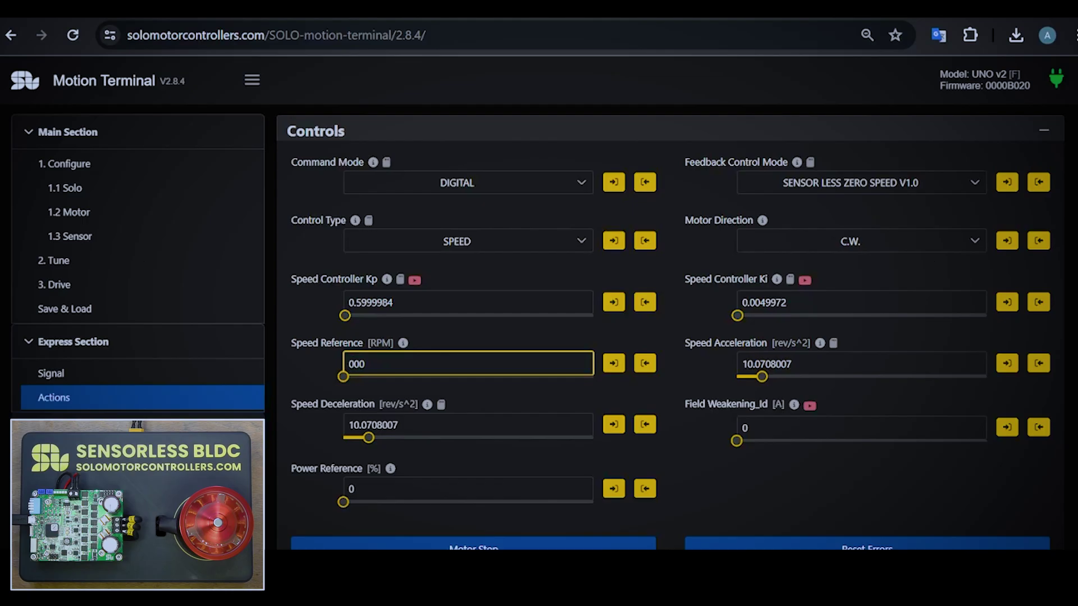
text(1)
double_click(350, 363)
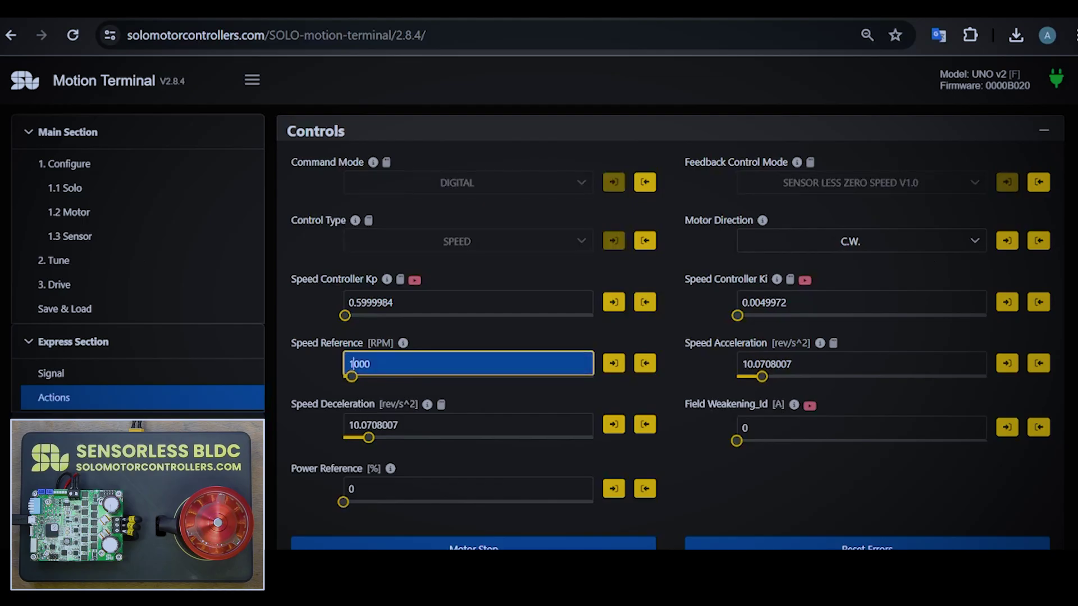
click(351, 364)
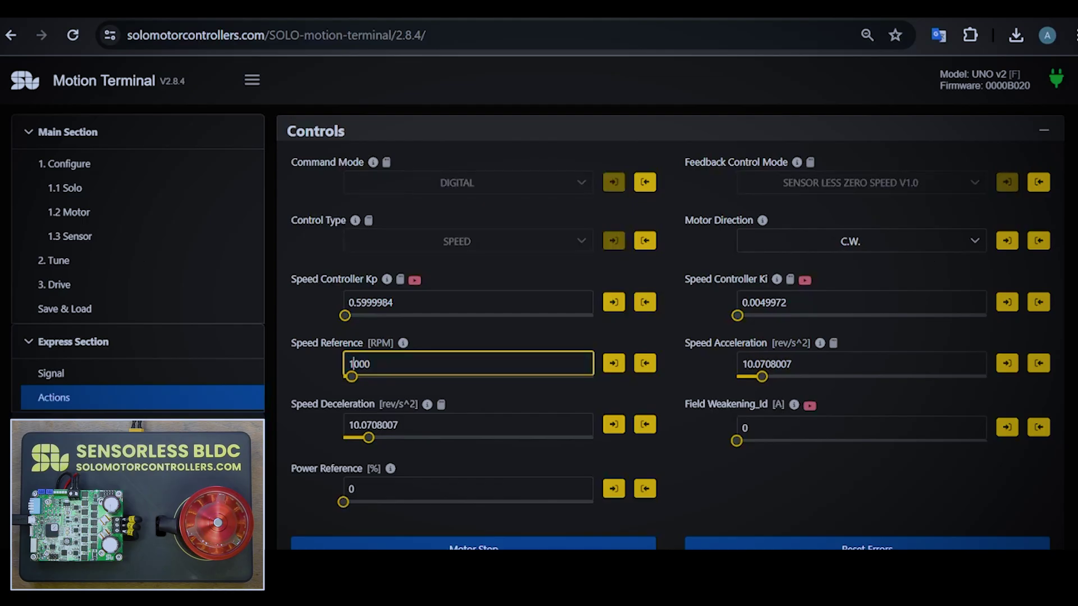